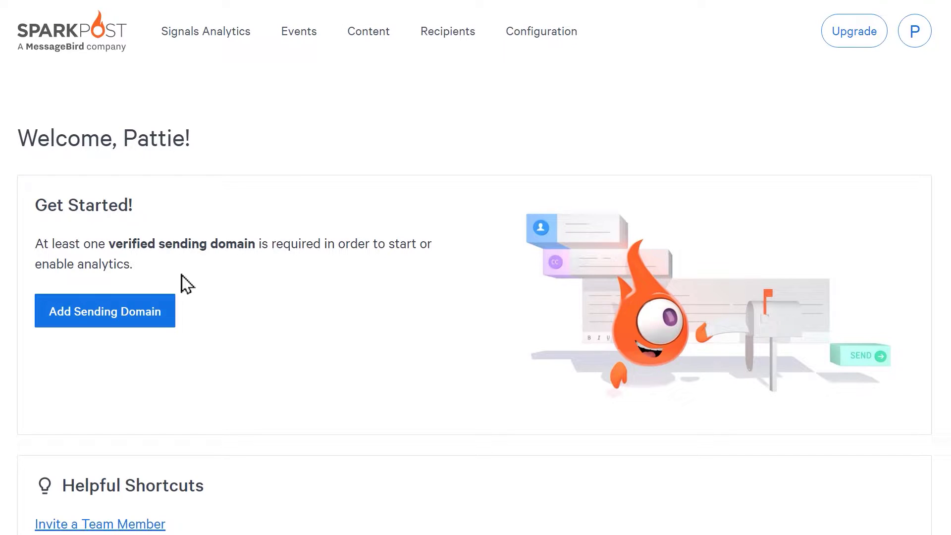
Start a new domain with Sending Domain as primary use and enter the site's mail subdomain
left_click(157, 308)
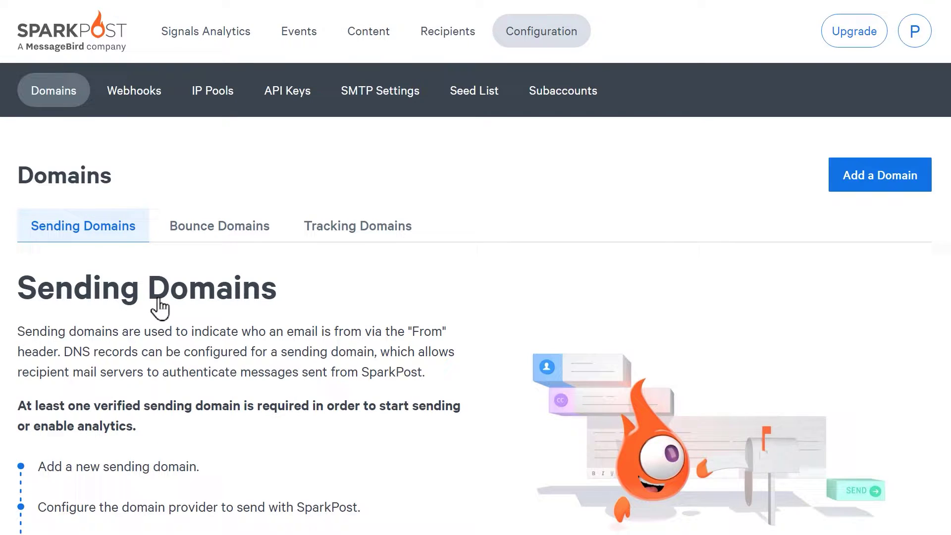
scroll(158, 308, "down", 5)
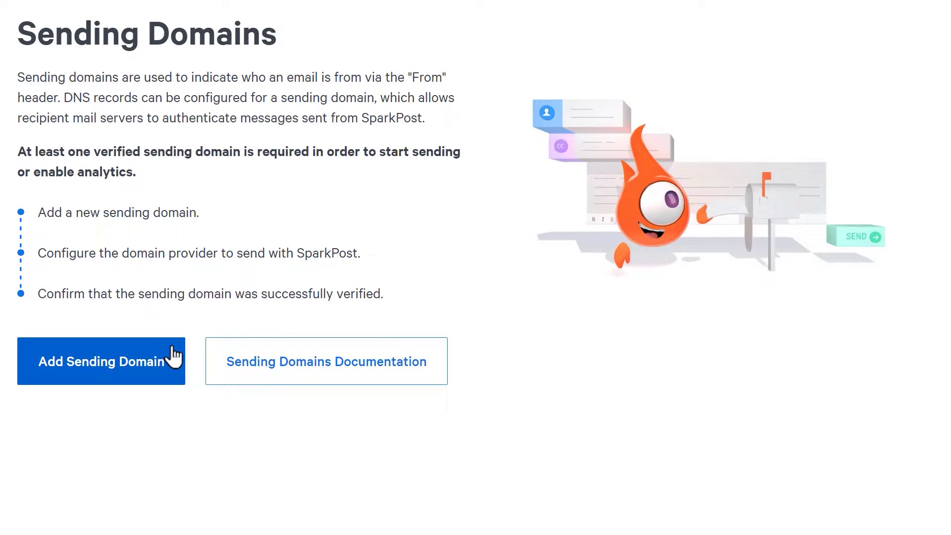
left_click(174, 355)
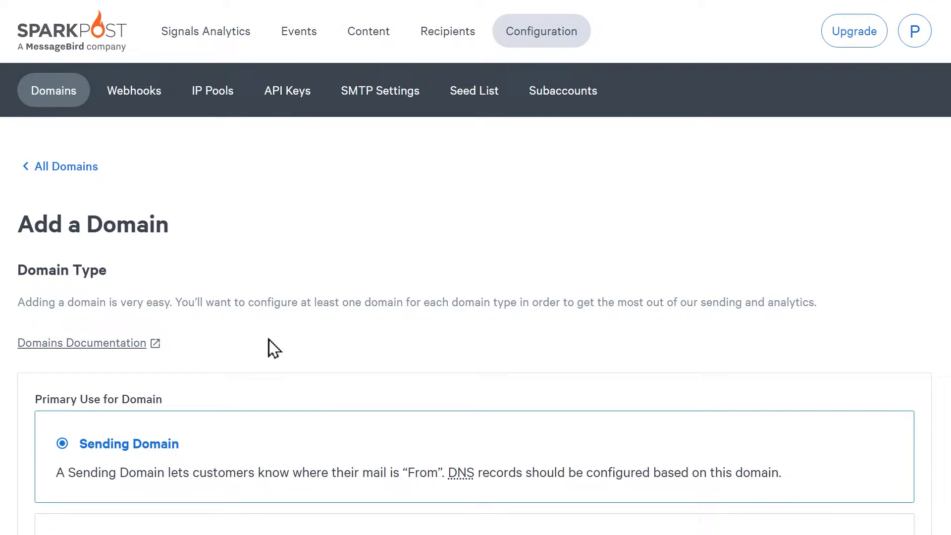
left_click(335, 433)
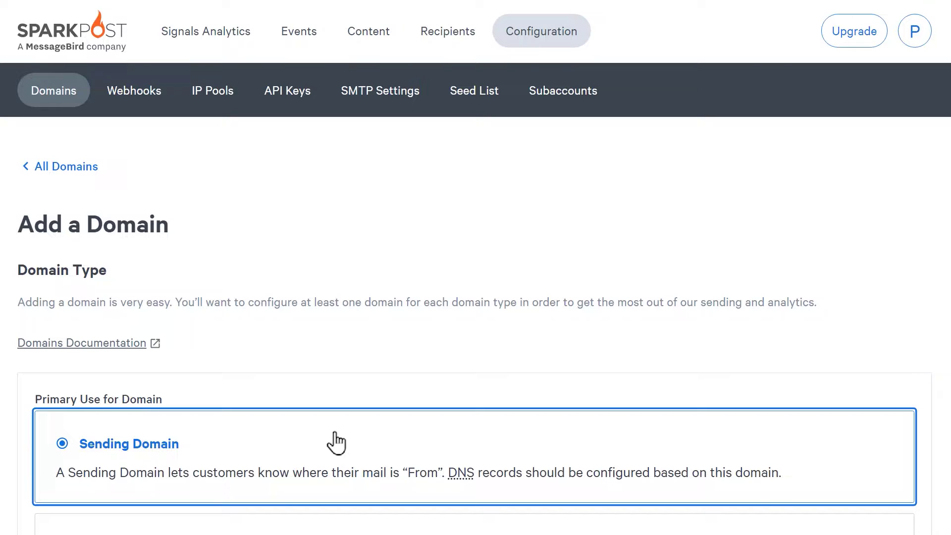
scroll(336, 442, "down", 5)
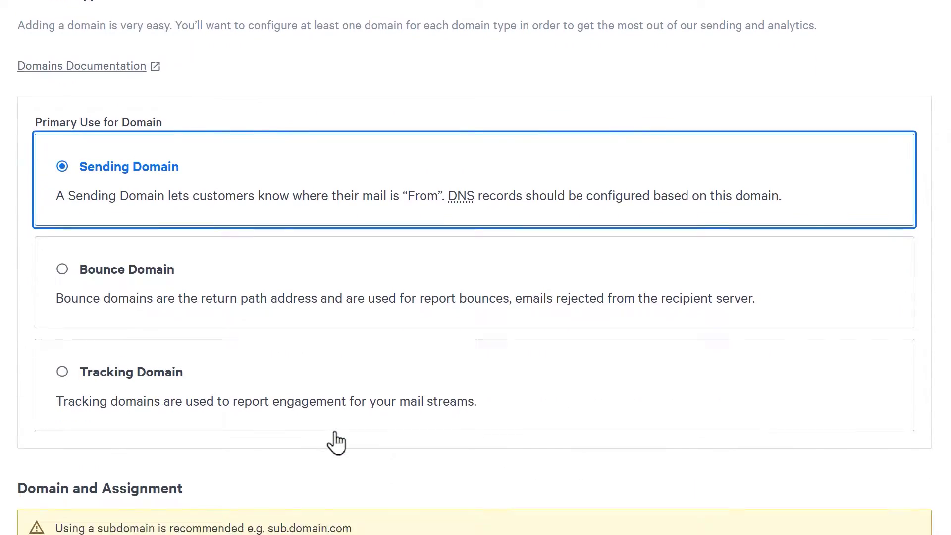
scroll(335, 443, "down", 6)
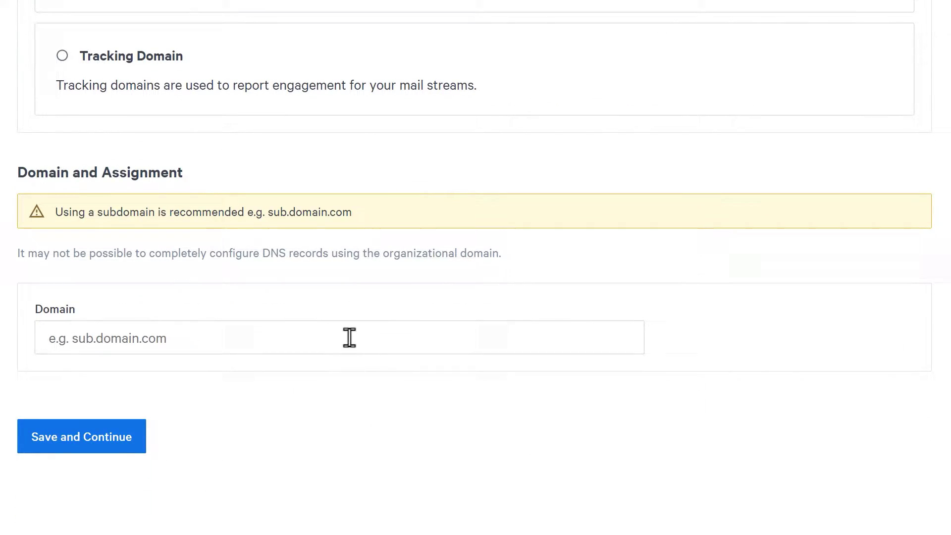
left_click(350, 338)
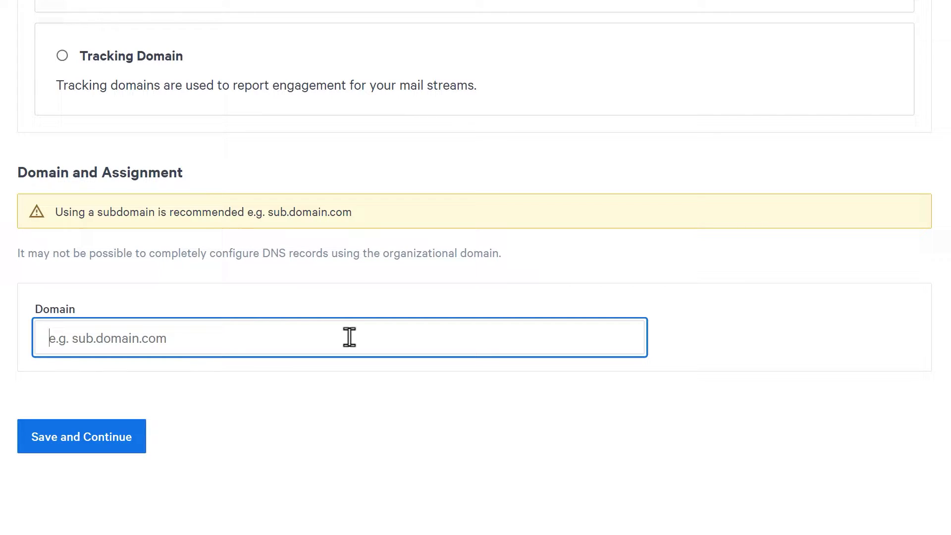
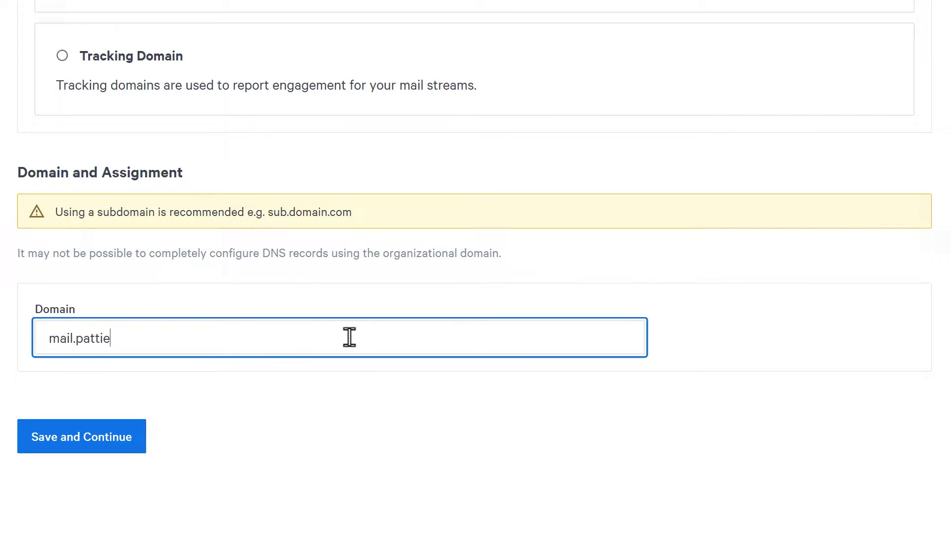
Save the mail subdomain with strict bounce alignment set to Yes to reach DNS verification
left_click(130, 437)
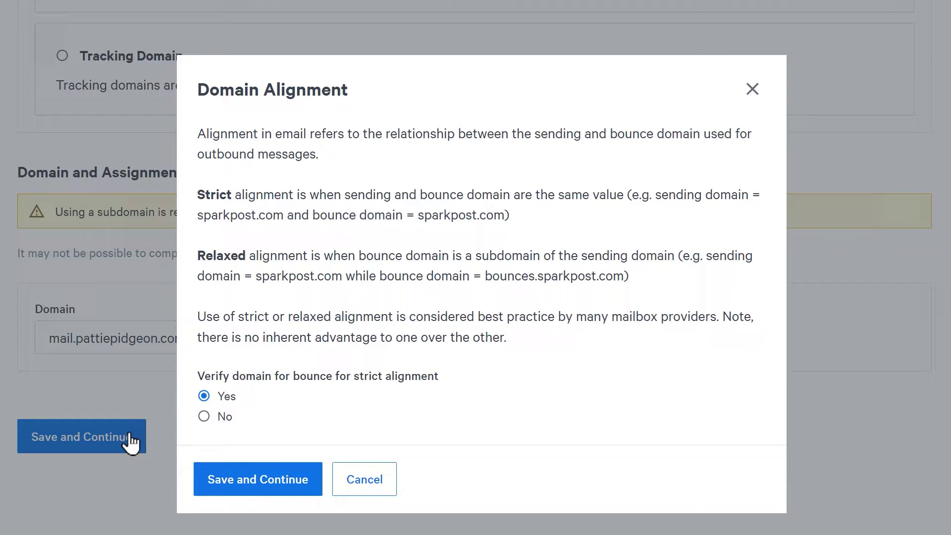
left_click(202, 396)
left_click(203, 483)
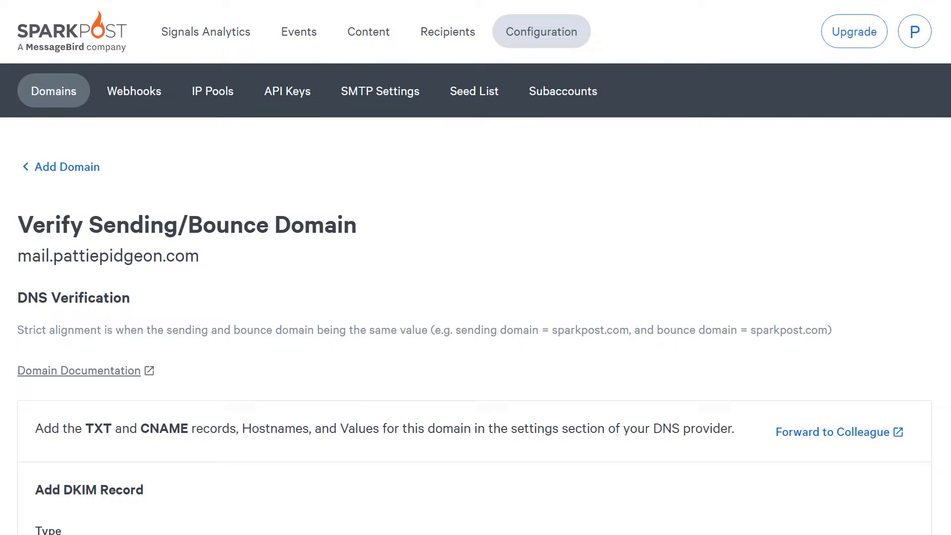
Scroll to SparkPost's Add DKIM Record and Add Bounce Record sections
scroll(475, 268, "down", 9)
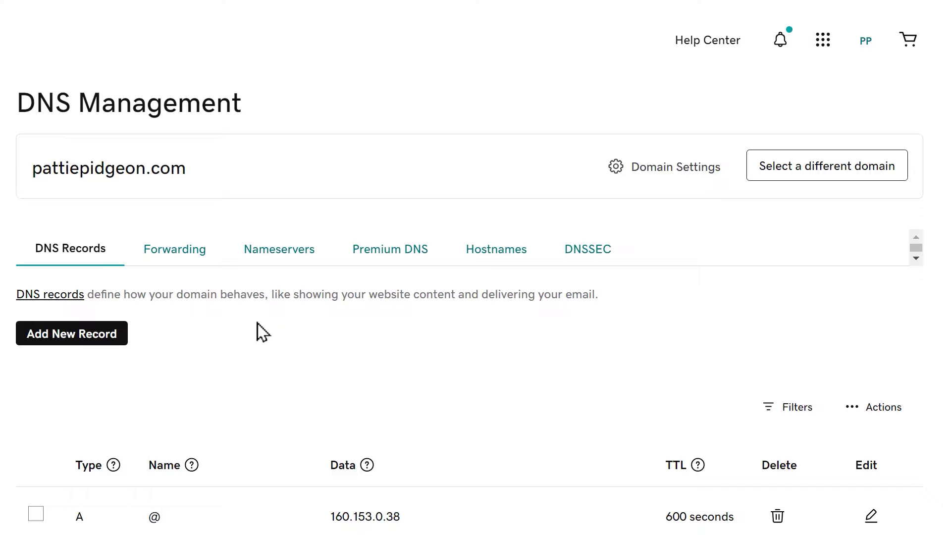
Save a TXT record holding the pasted DKIM hostname and key value, with a 1 Day TTL
left_click(123, 339)
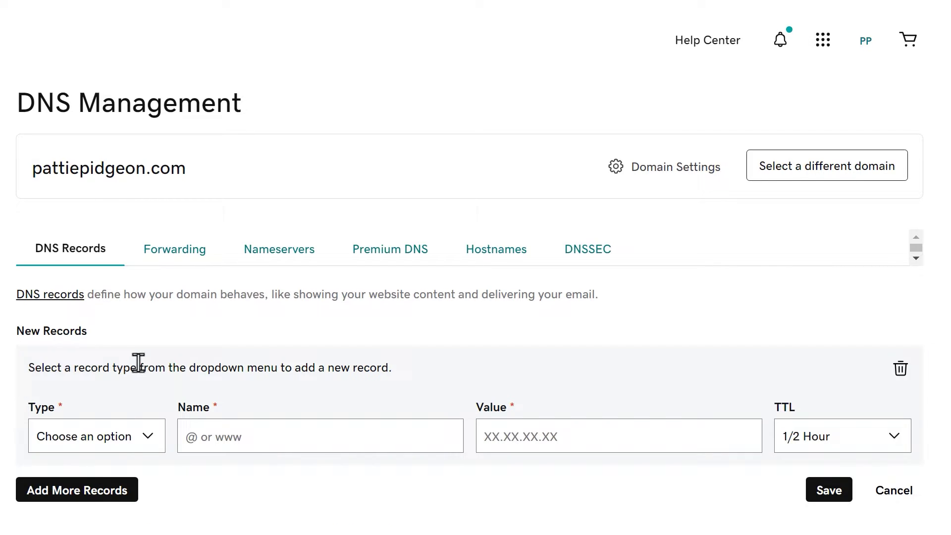
left_click(144, 438)
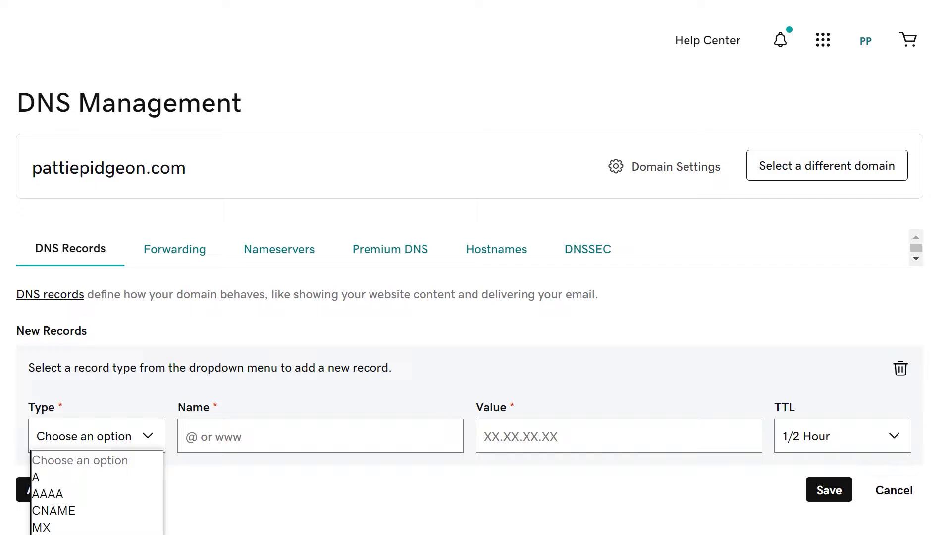
key("t")
key("Return")
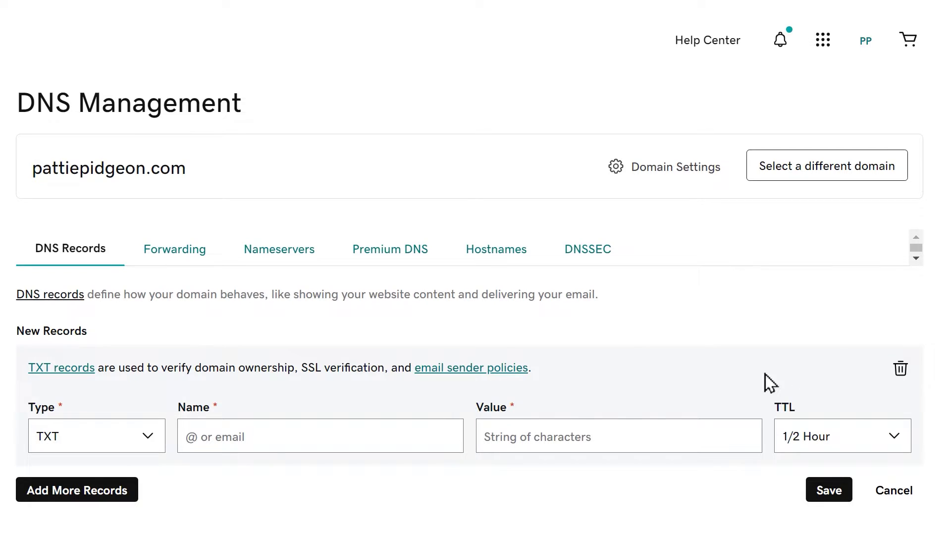
left_click(430, 433)
type("scph1023._domainkey.mail.pattiepidgeon.com")
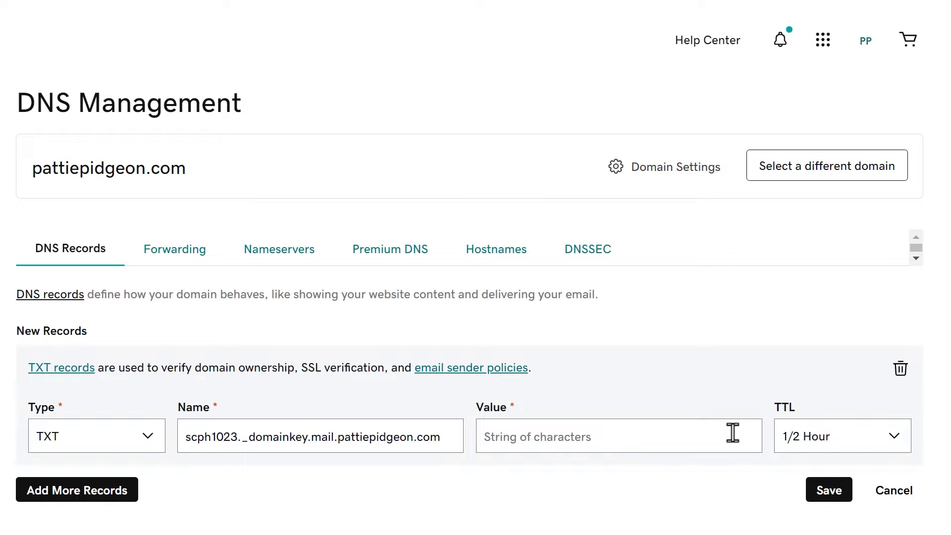
left_click(733, 433)
key("ctrl+v")
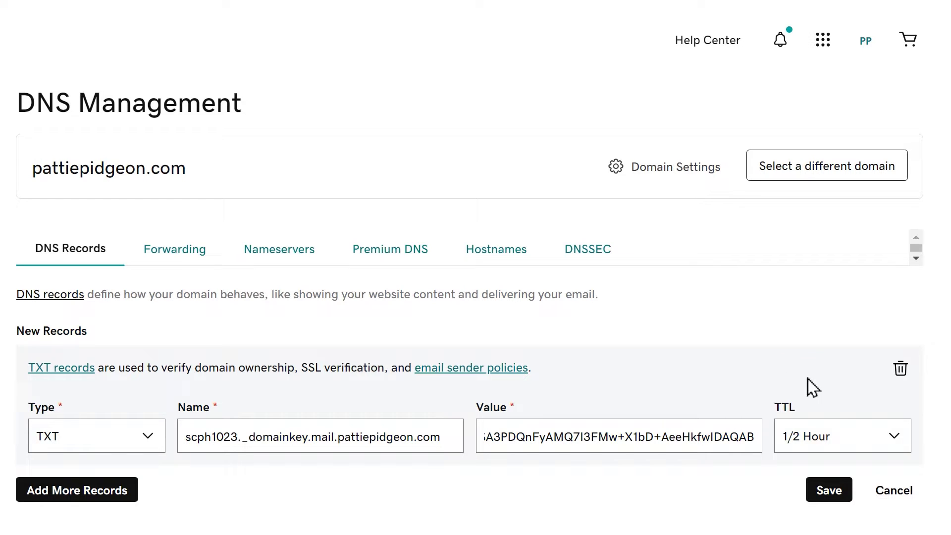
left_click(880, 438)
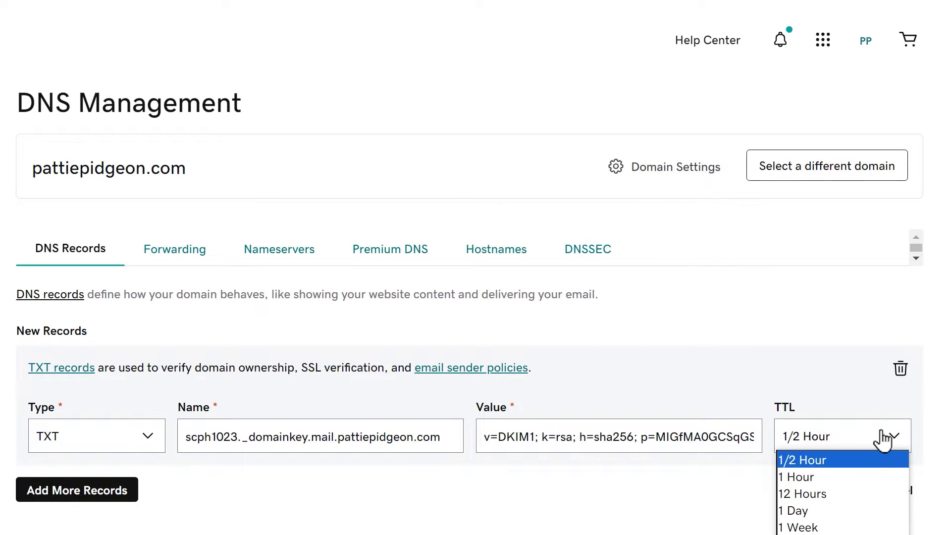
left_click(803, 510)
left_click(812, 493)
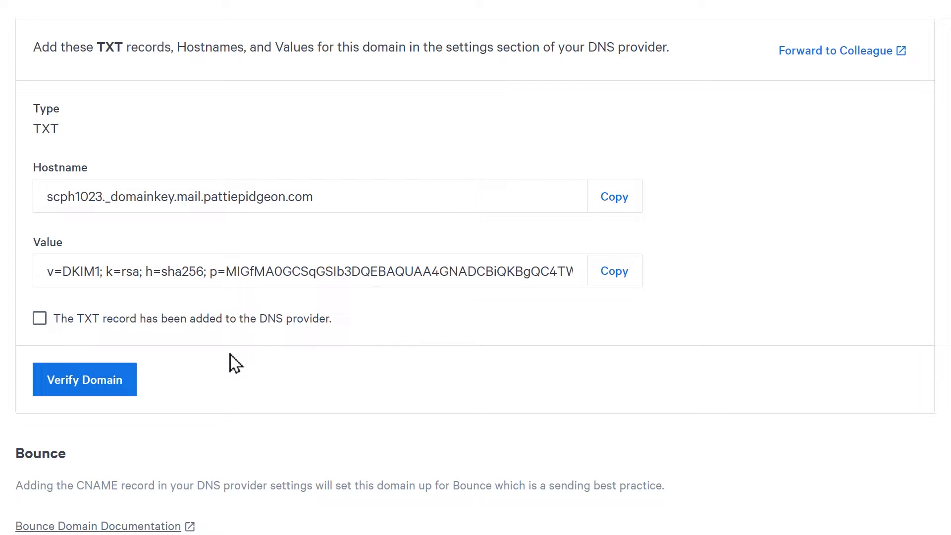
Mark the DKIM TXT and bounce CNAME records as added to the DNS provider
left_click(40, 319)
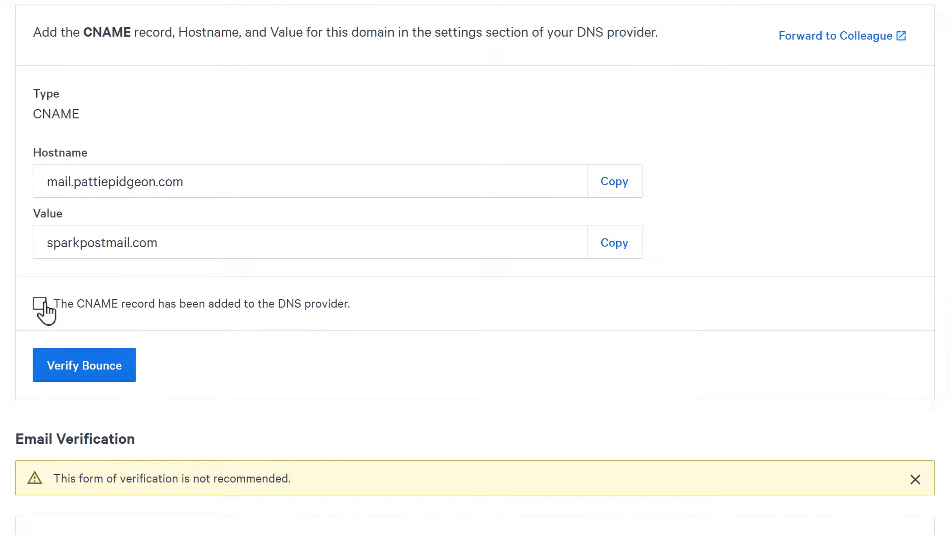
left_click(39, 304)
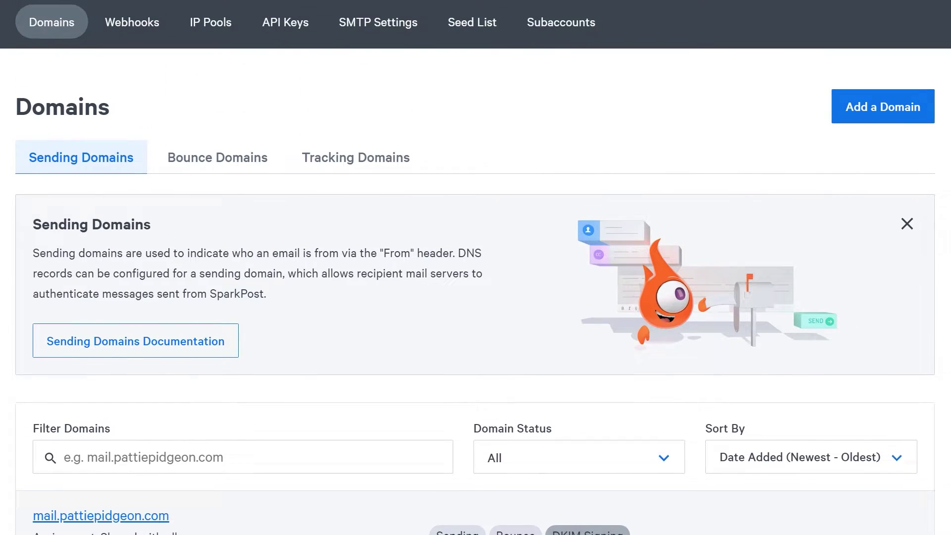
Create a new named SparkPost API key with All permissions from the API Keys page
scroll(476, 268, "up", 2)
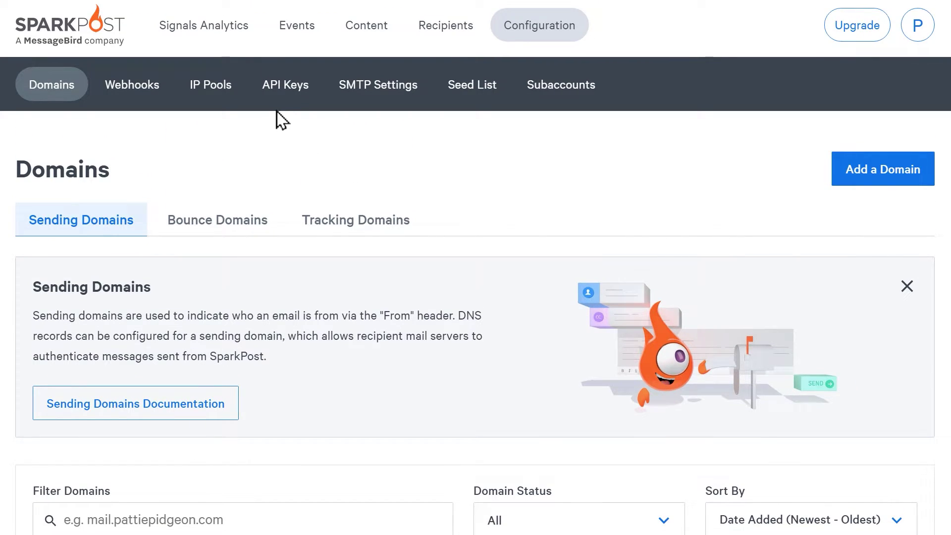
left_click(278, 87)
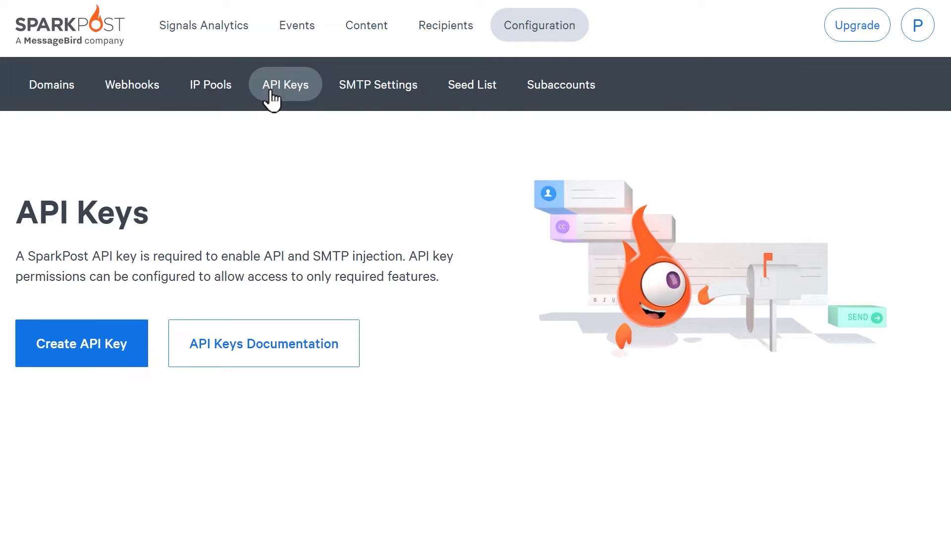
left_click(132, 333)
left_click(159, 312)
type("Pattie's API Key")
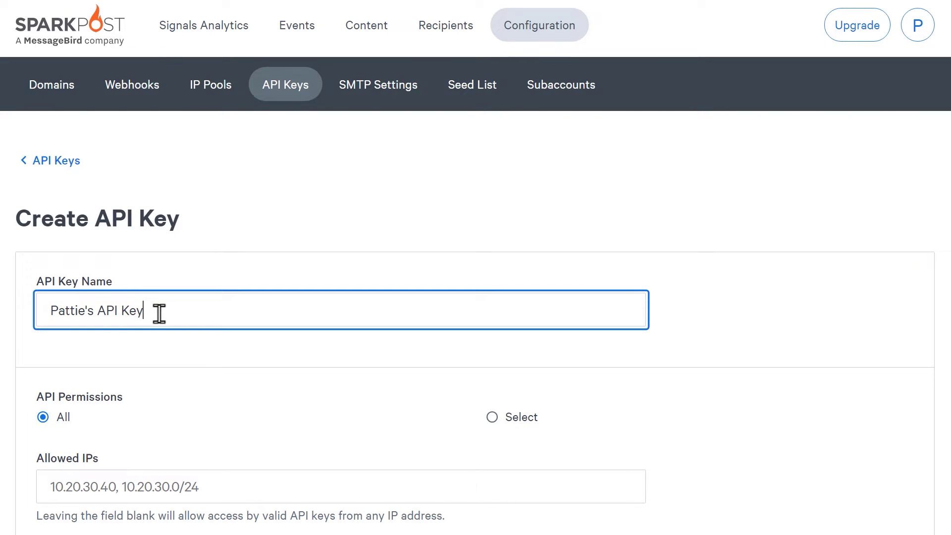
scroll(159, 314, "down", 5)
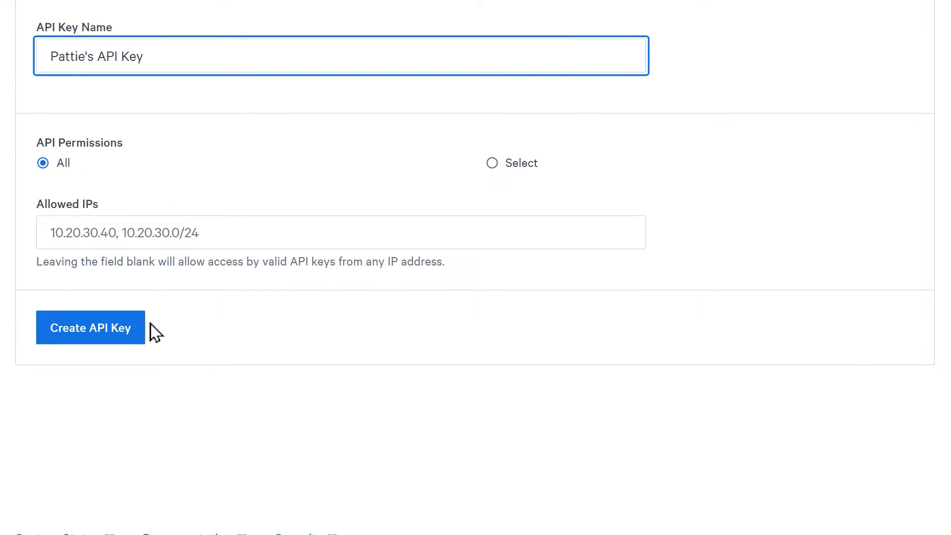
left_click(141, 334)
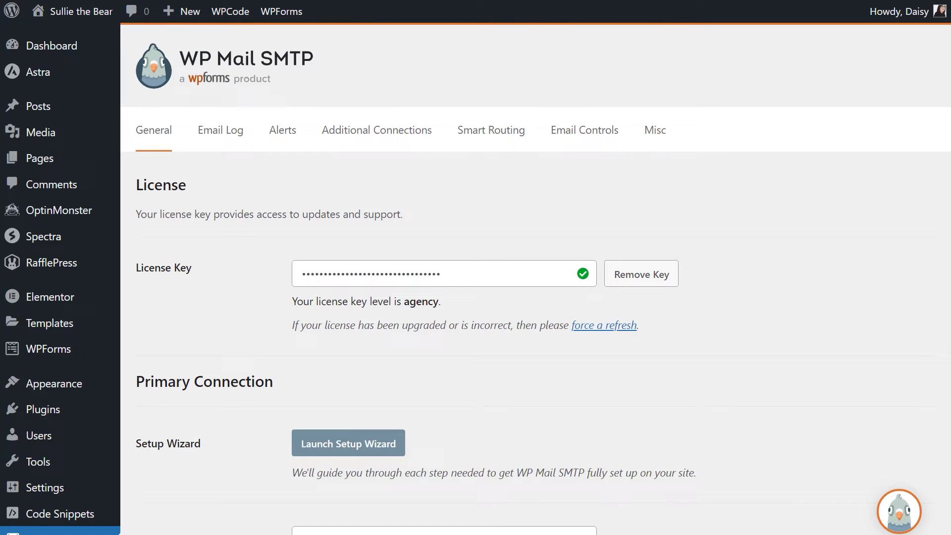
Check the sender email and name, then enable Force From Email and Force From Name
scroll(535, 287, "down", 8)
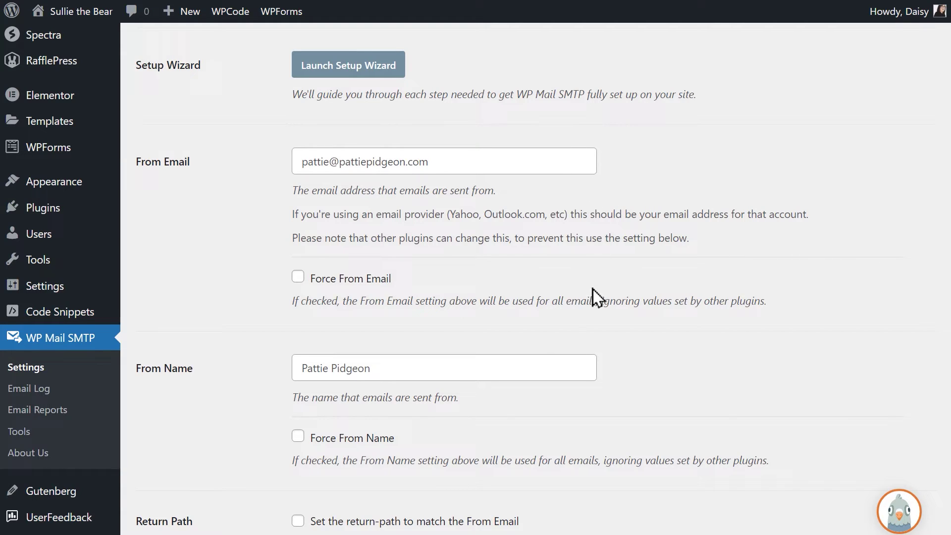
left_click(561, 160)
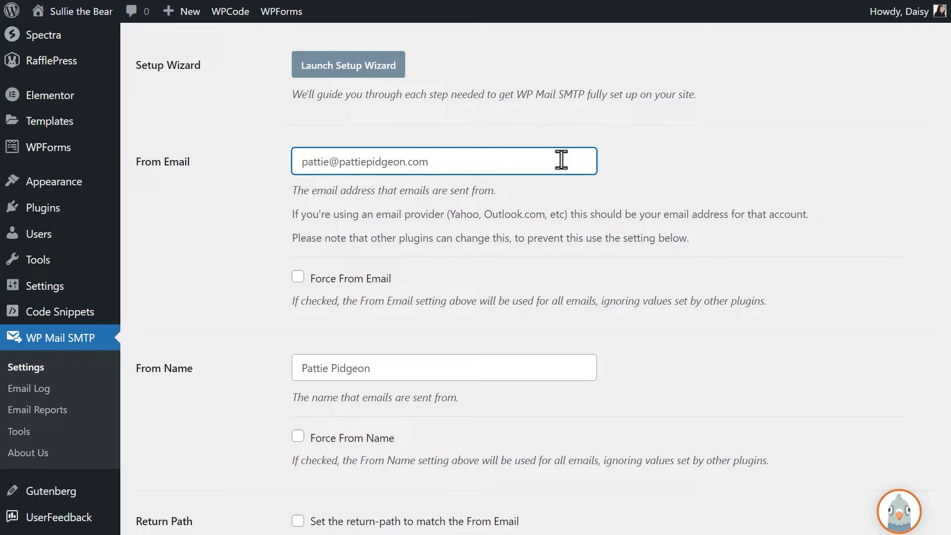
left_click(298, 277)
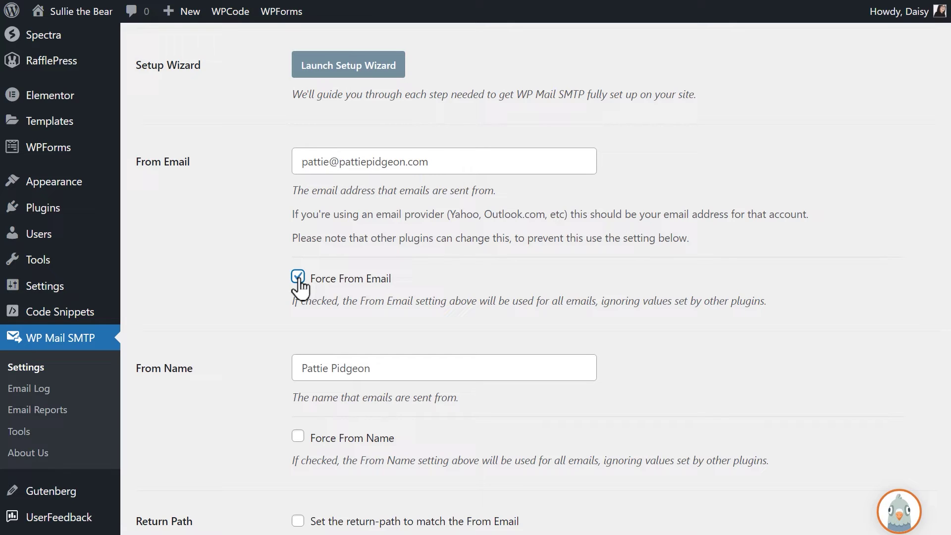
left_click(516, 366)
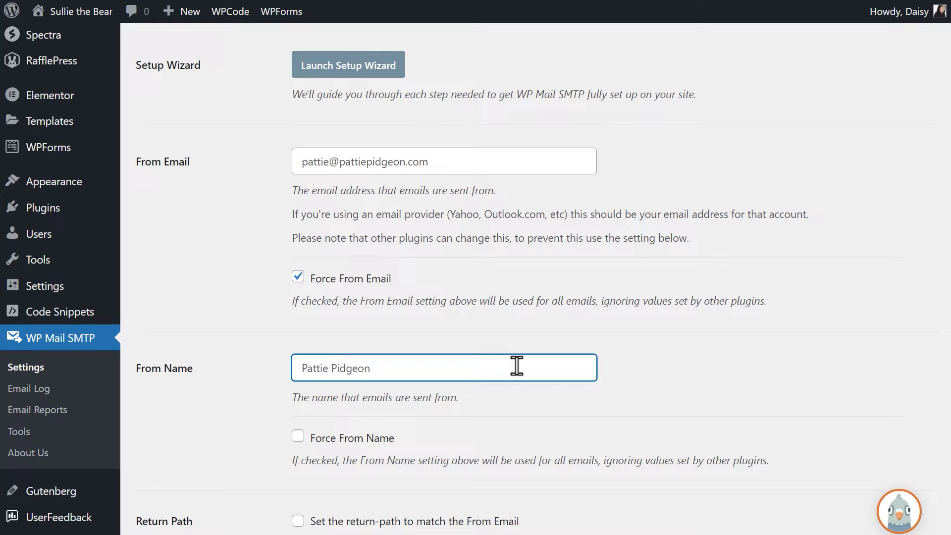
left_click(297, 436)
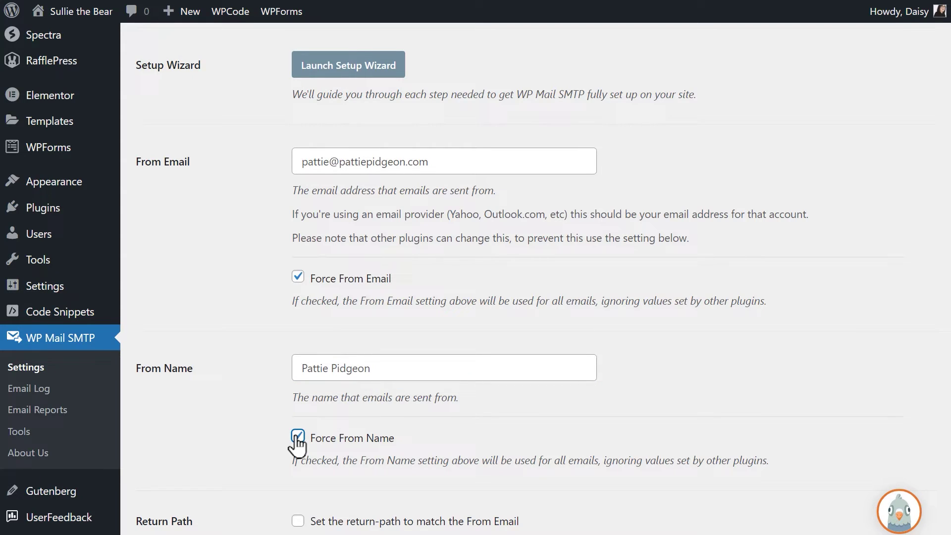
Choose the SparkPost mailer, paste the API key, keep US region, and save the settings
scroll(297, 444, "down", 8)
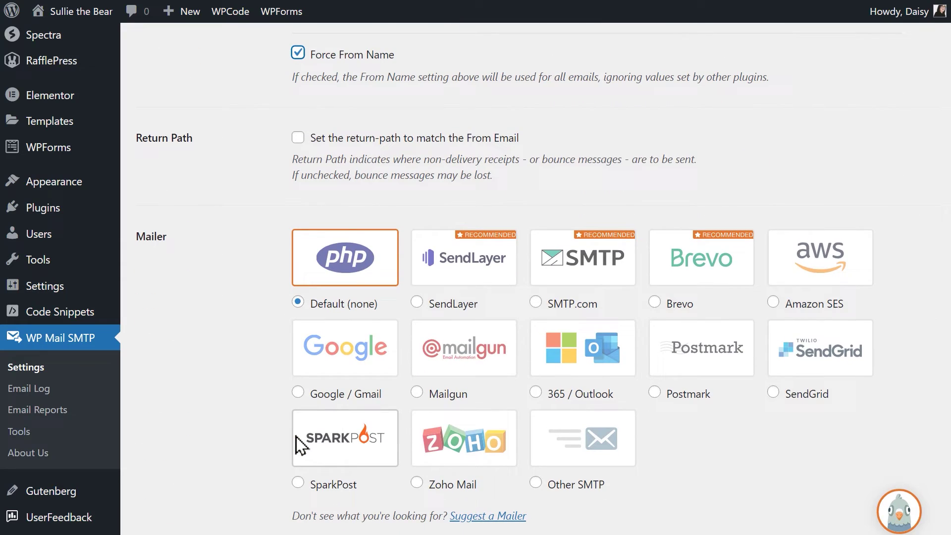
left_click(298, 482)
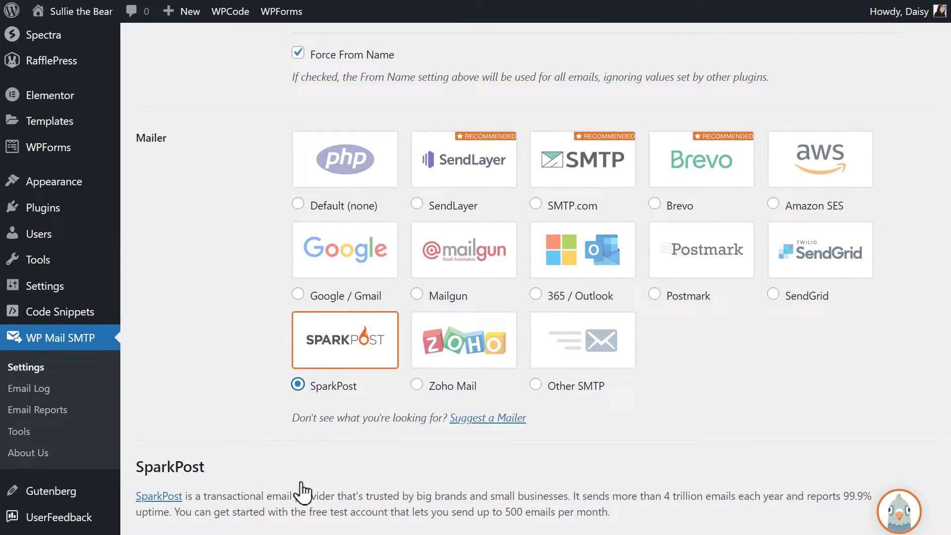
scroll(301, 488, "down", 8)
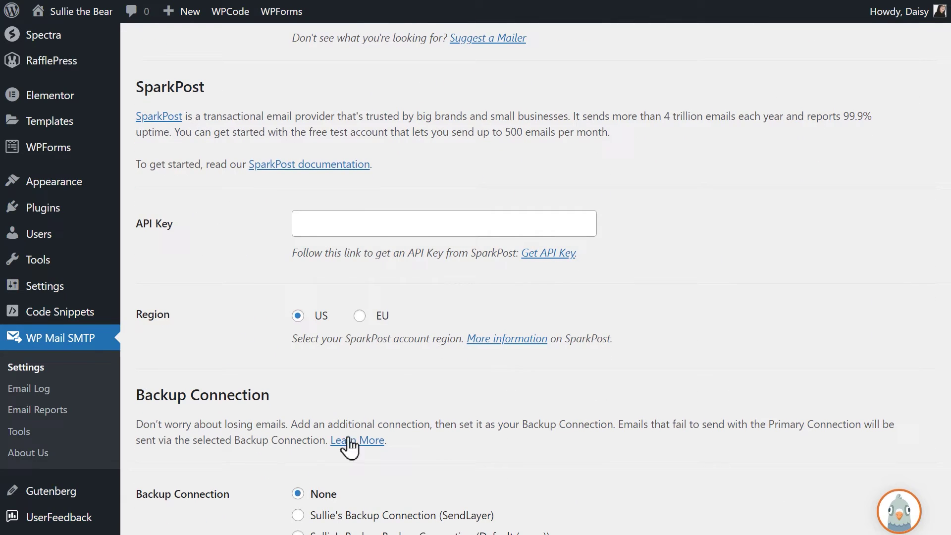
left_click(431, 229)
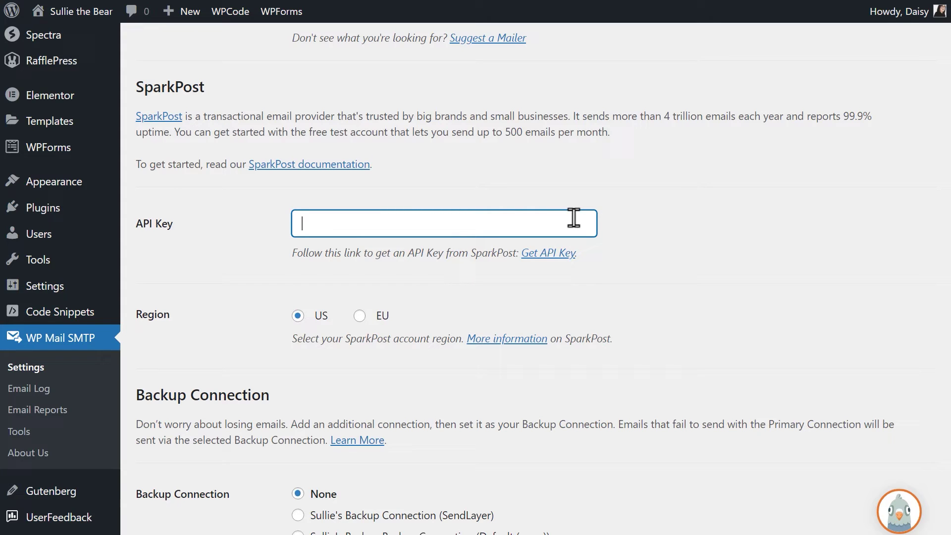
key("ctrl+v")
left_click(297, 316)
scroll(296, 322, "down", 3)
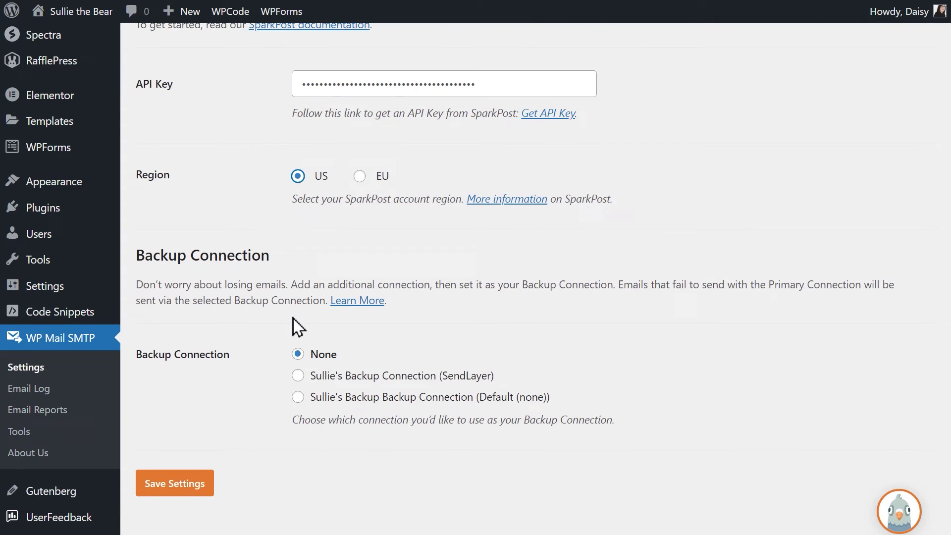
left_click(210, 481)
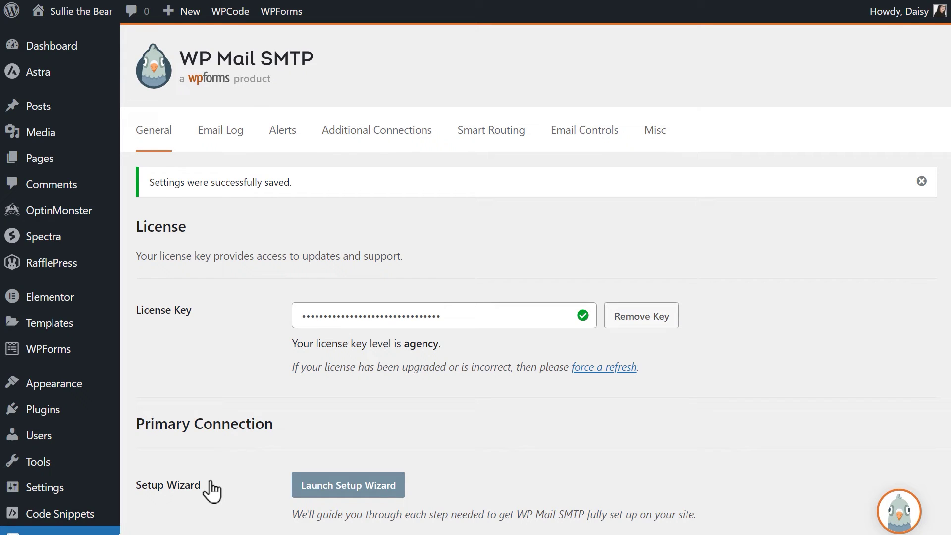
On the Email Test page, enter the recipient's email address using the Primary (SparkPost) connection
scroll(212, 490, "down", 6)
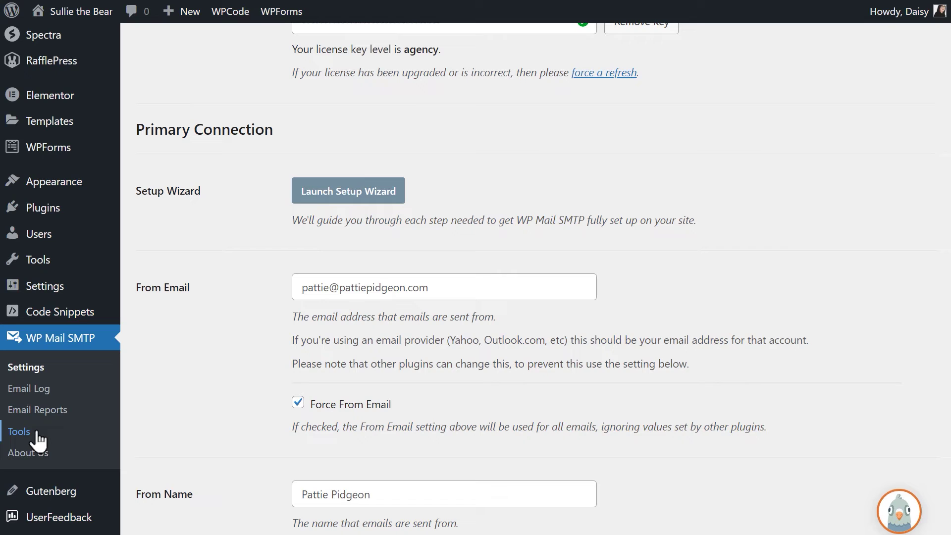
left_click(19, 431)
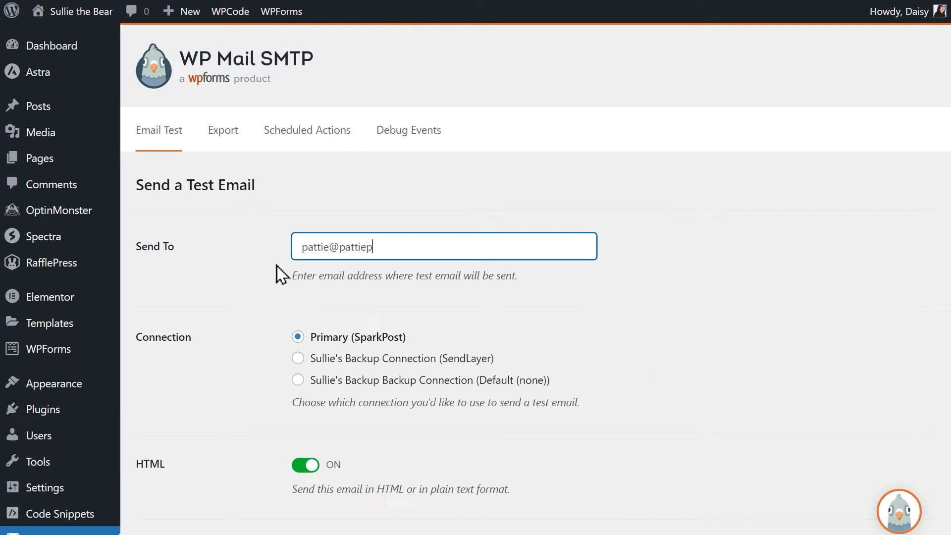
scroll(276, 265, "down", 3)
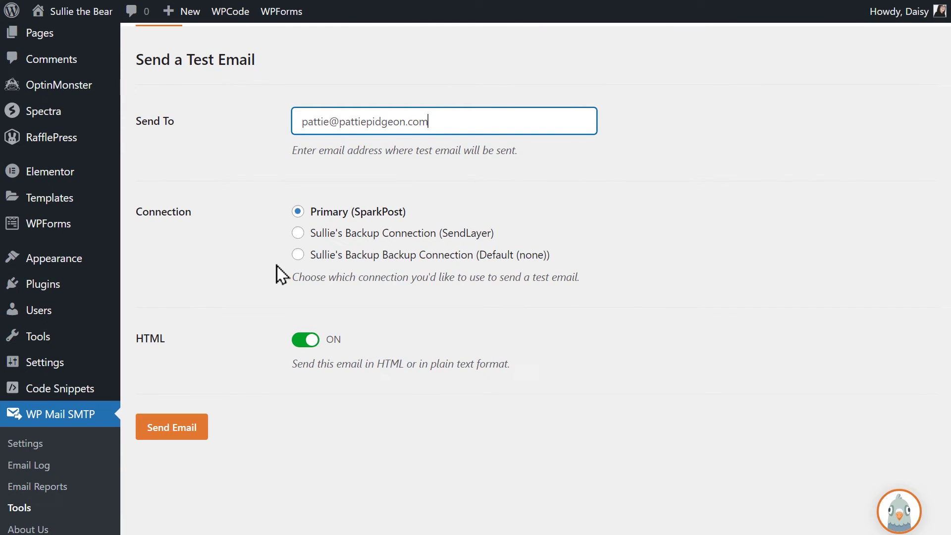
Send the HTML test email through SparkPost and confirm it arrived in the Gmail inbox
left_click(206, 433)
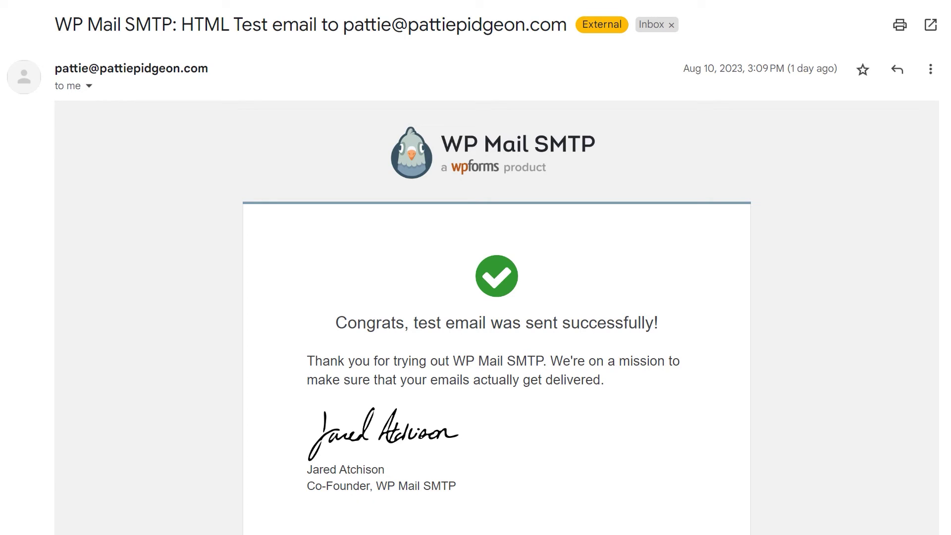
scroll(475, 268, "down", 3)
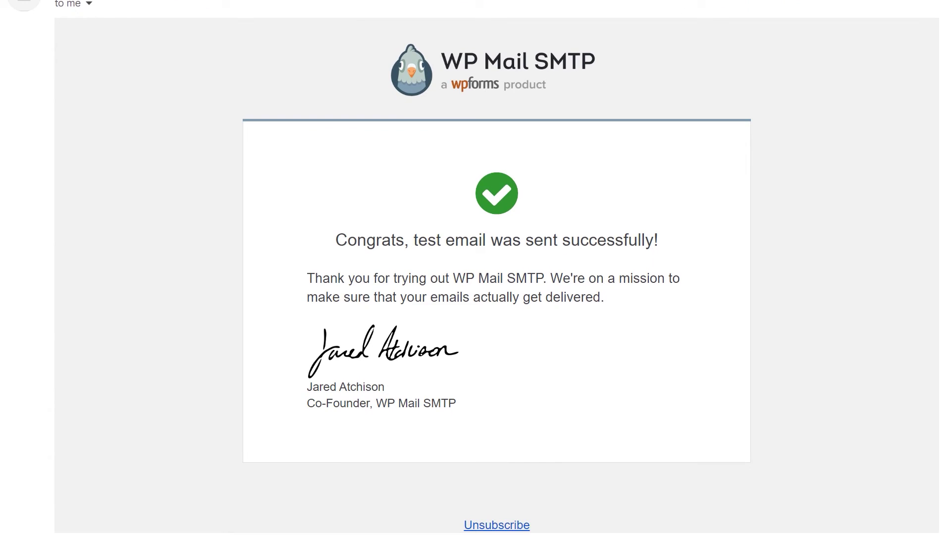